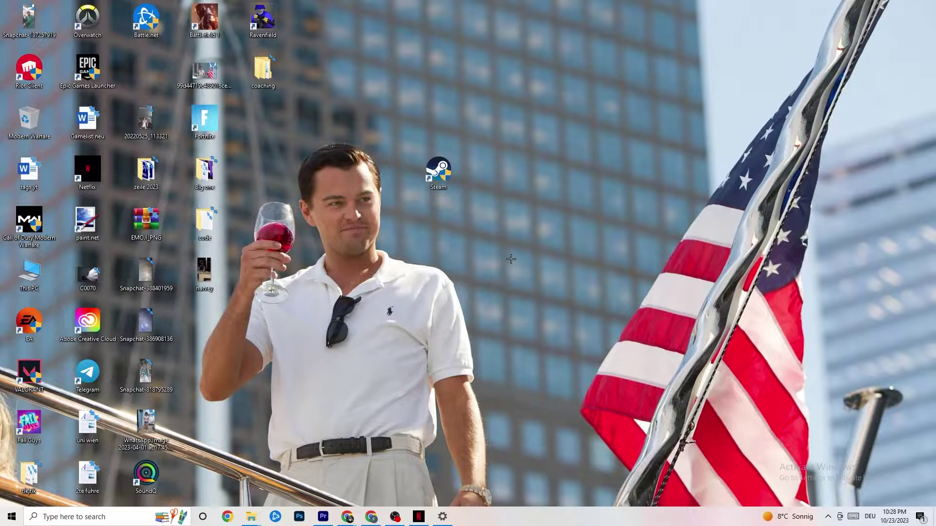
Open Task Manager from the taskbar, maximize it, and end the Google Chrome task.
right_click(520, 522)
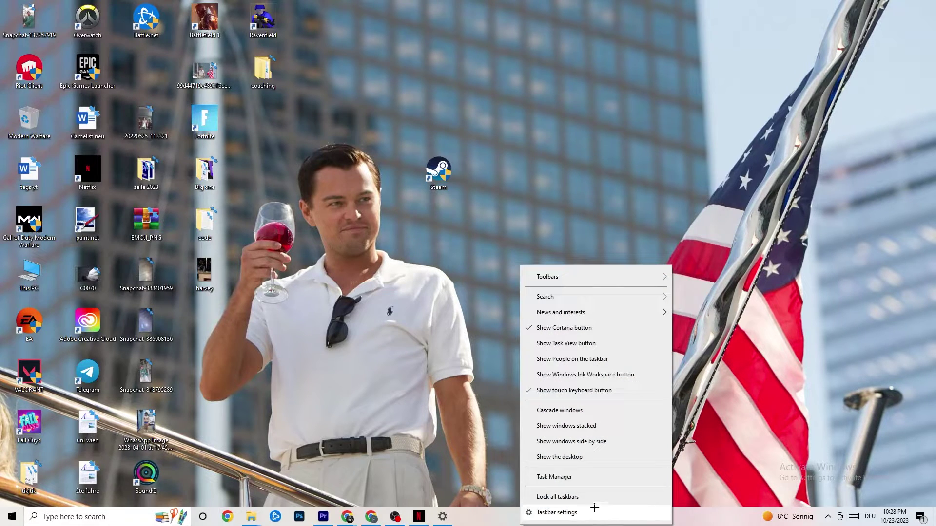
click(563, 477)
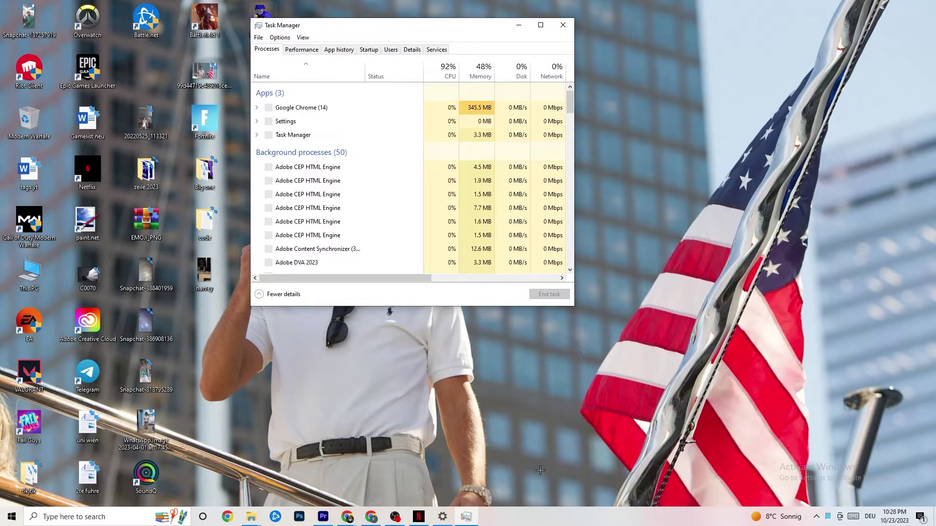
click(540, 25)
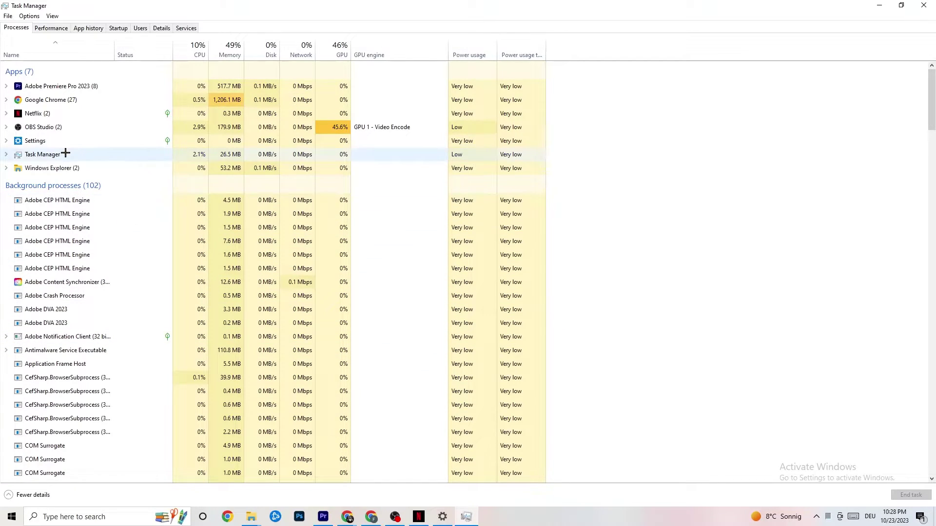
right_click(67, 100)
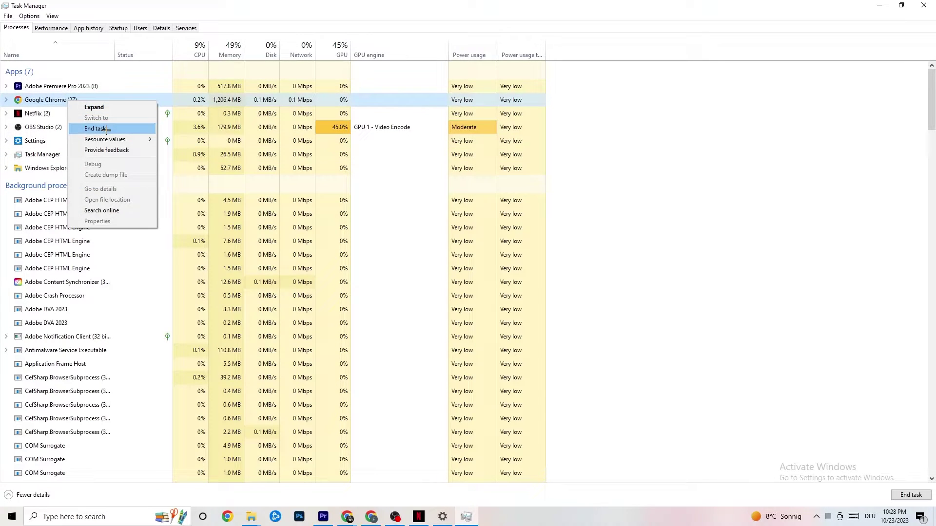
click(671, 114)
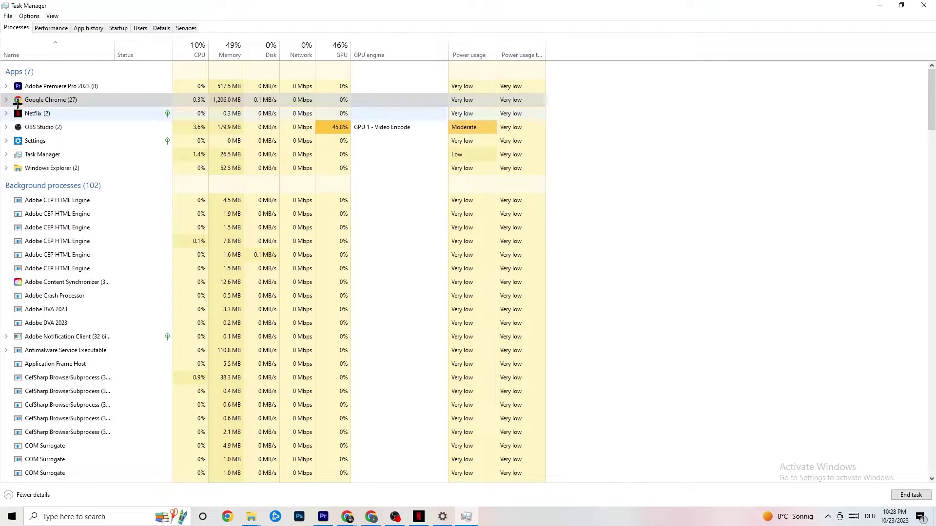
On the Details tab, view Adobe Premiere Pro's Set priority levels without changing anything.
click(161, 28)
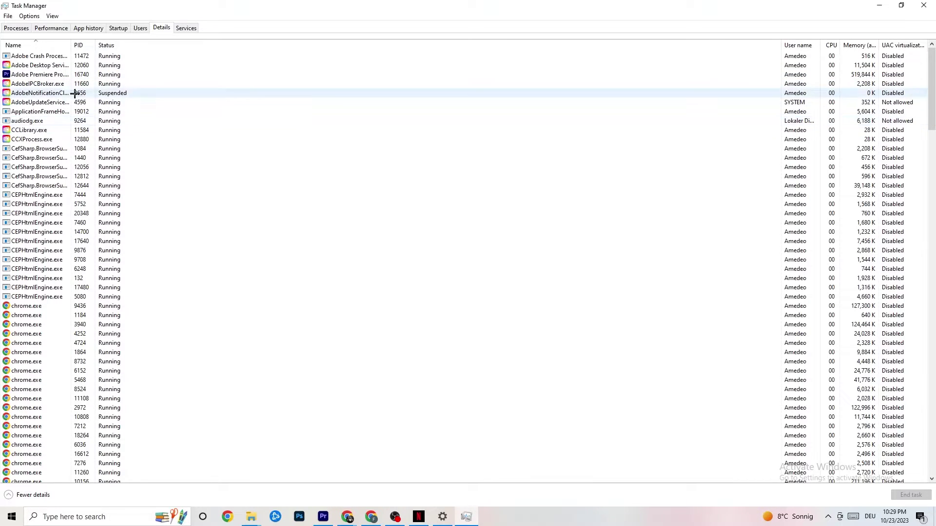
right_click(50, 75)
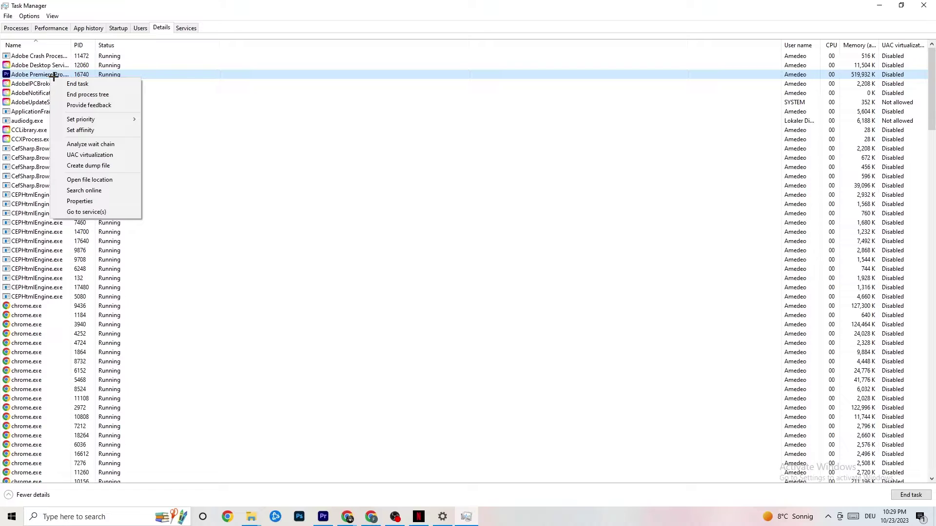
mouse_move(89, 121)
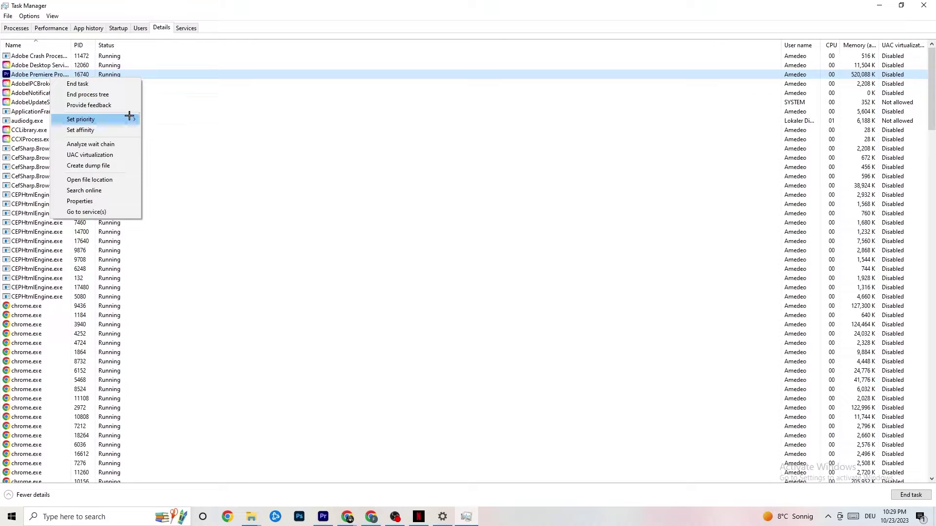
mouse_move(129, 115)
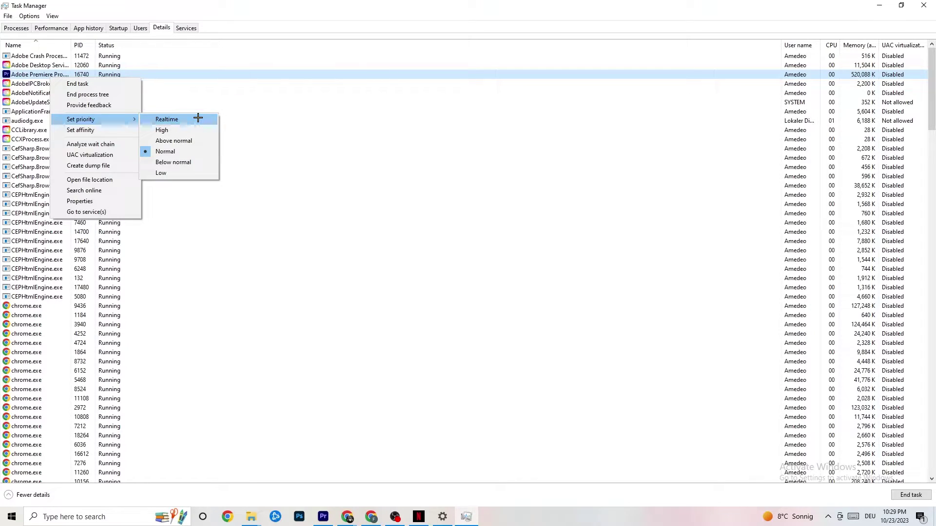
click(252, 102)
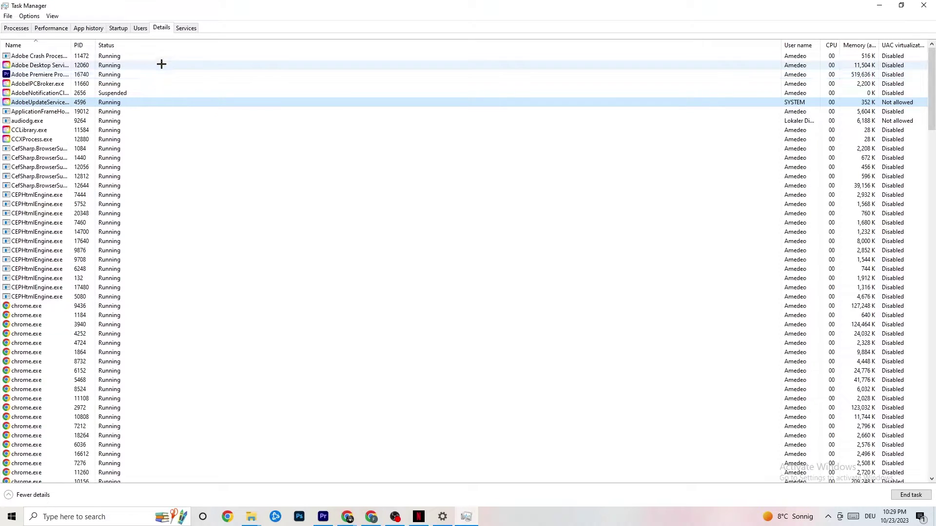
Inspect the Razer Synapse entry on the Startup tab unchanged, then close Task Manager.
click(119, 28)
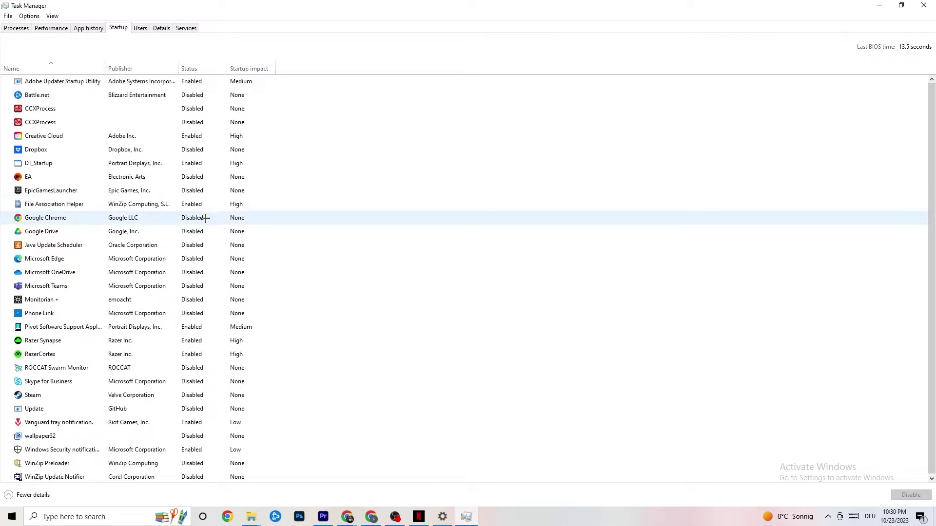
right_click(189, 342)
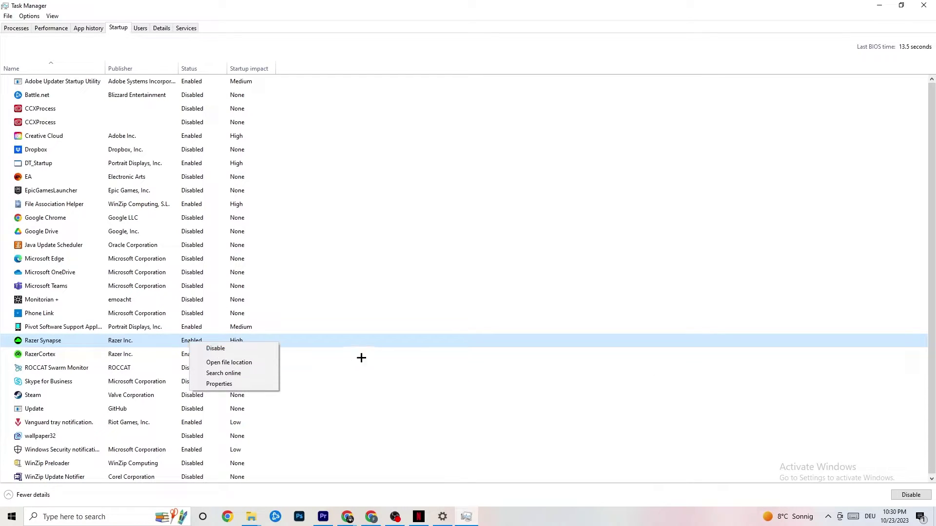
click(482, 50)
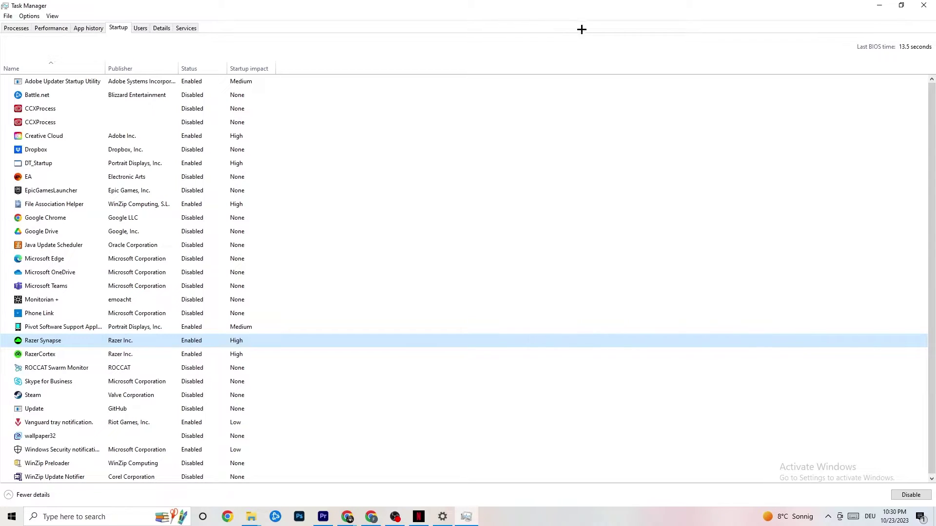
click(918, 4)
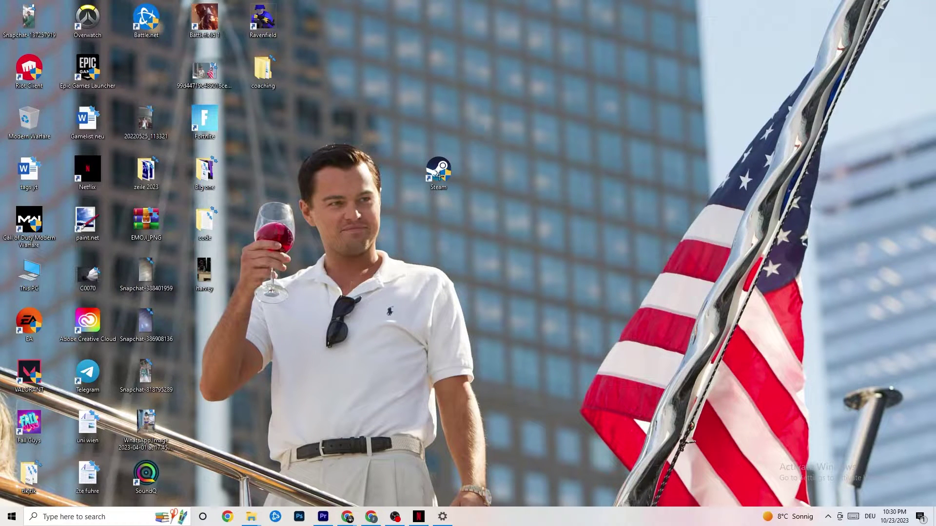
Go to Settings > System > Display and keep scaling at 100% (Recommended).
click(7, 518)
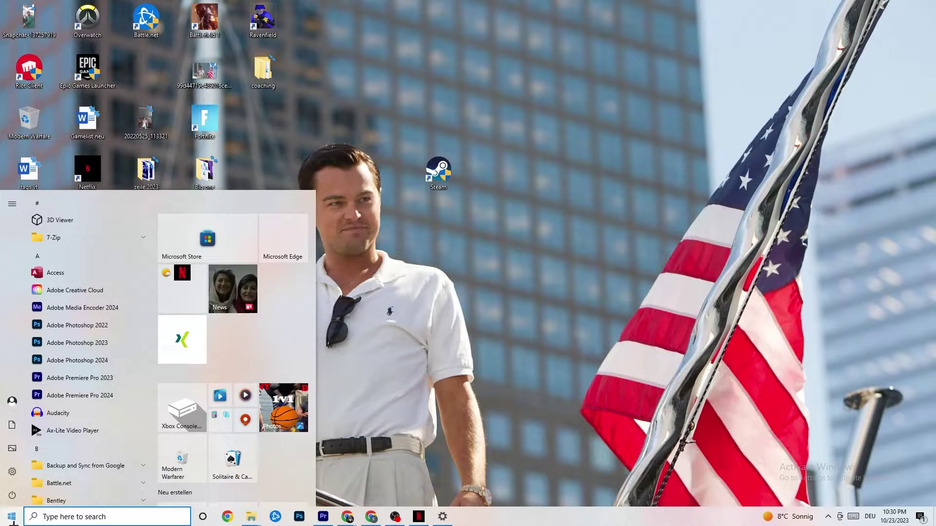
click(13, 472)
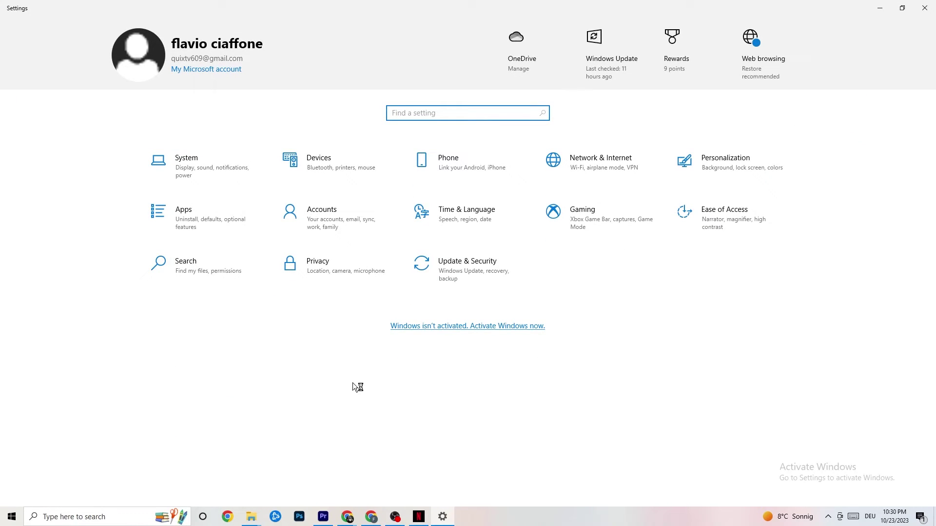
click(204, 164)
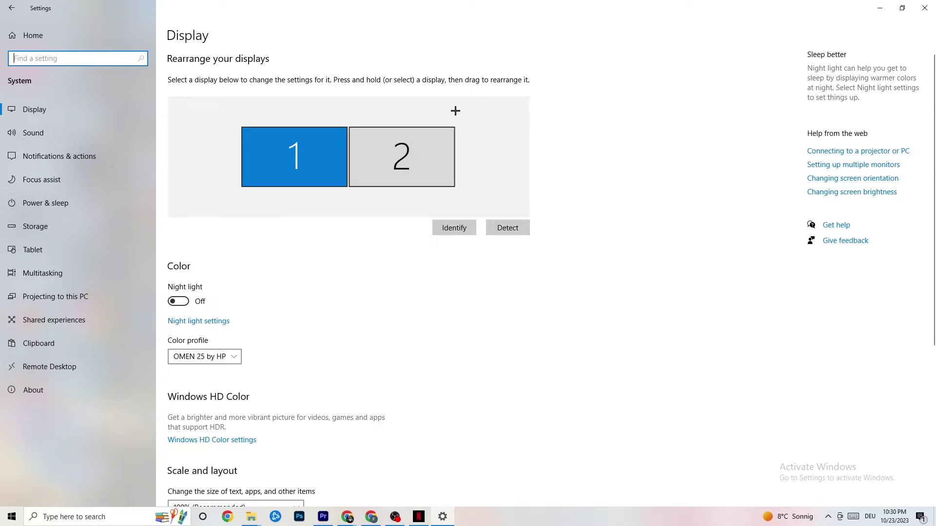
scroll(455, 111, down, 5)
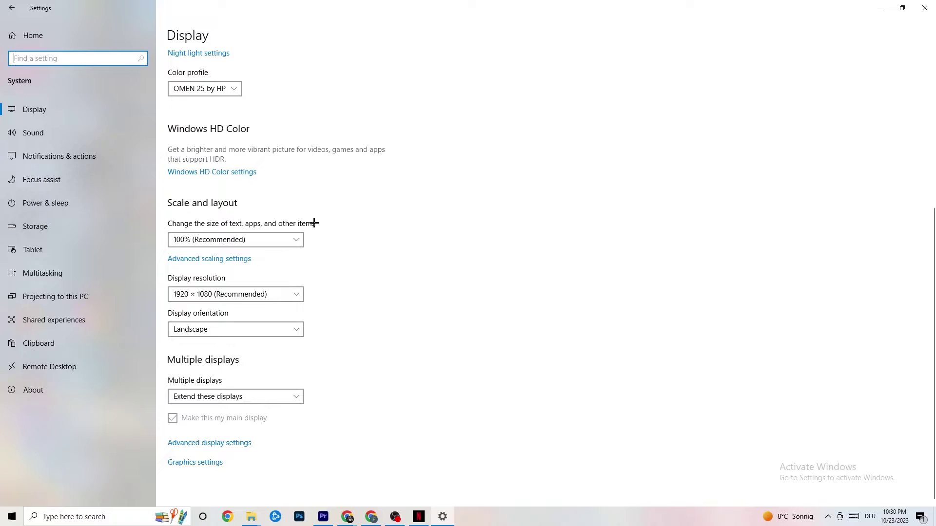
click(267, 236)
click(255, 236)
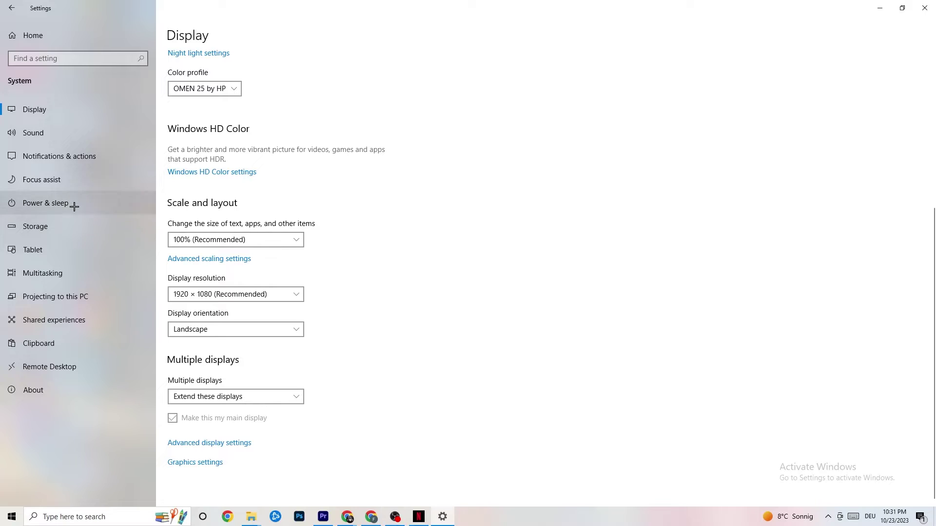
Check Power & sleep (screen off 10 min, sleep 30 min) and review power plans, keeping Balanced.
click(59, 200)
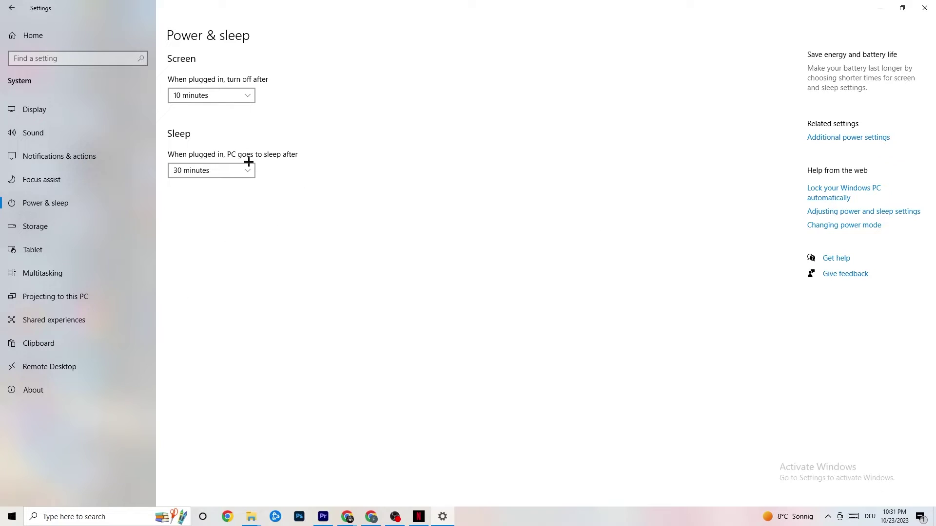
click(866, 138)
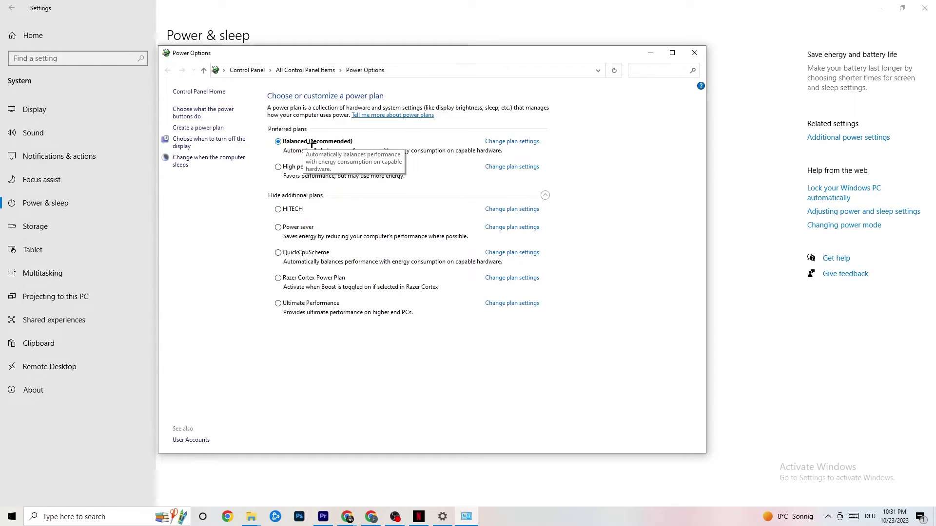
click(694, 52)
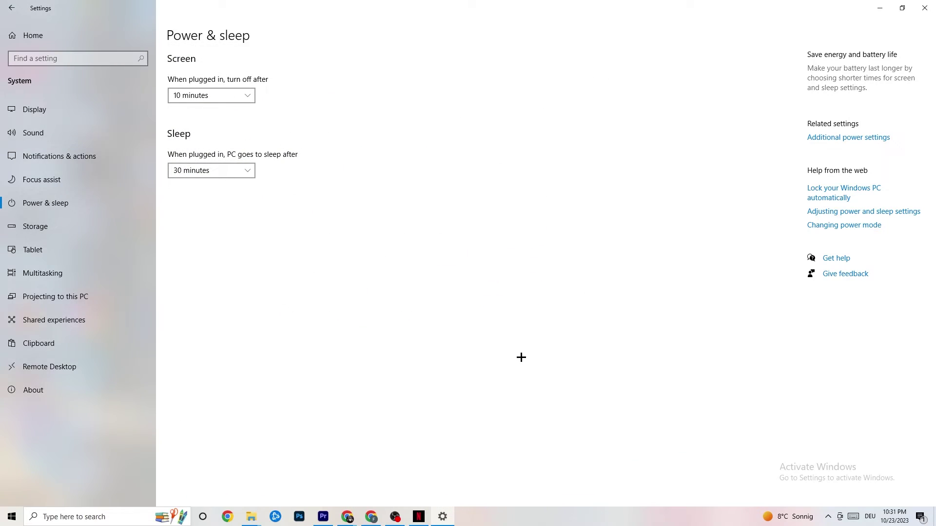
Keep Storage Sense running every week with Downloads cleanup at 60 days, then return Home.
click(73, 230)
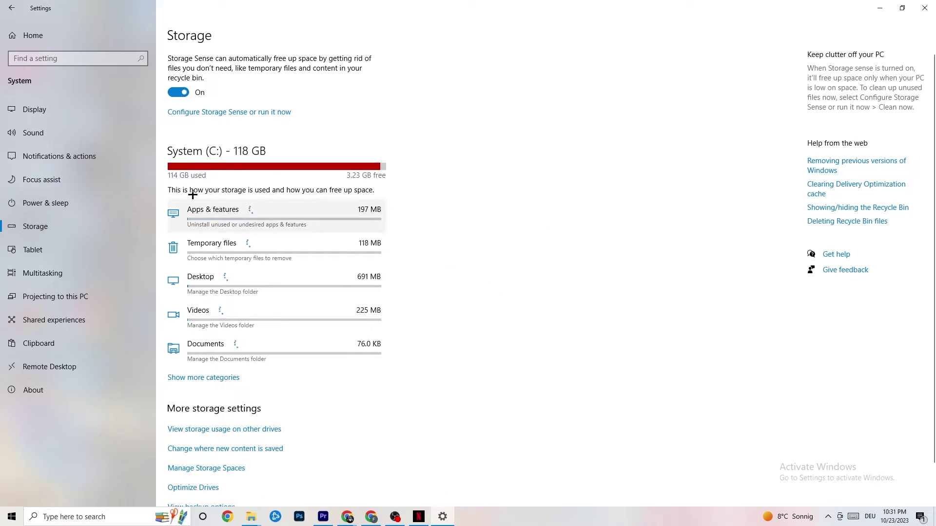
click(222, 114)
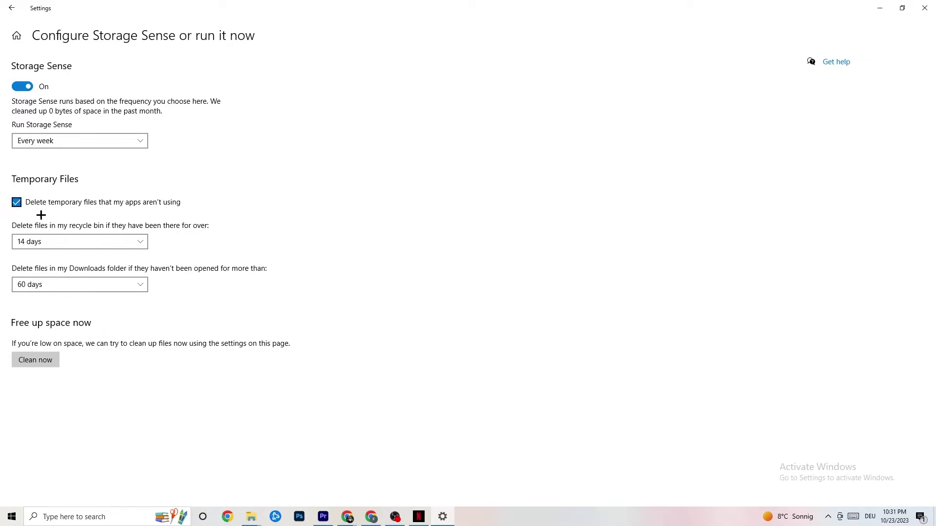
click(104, 142)
click(159, 138)
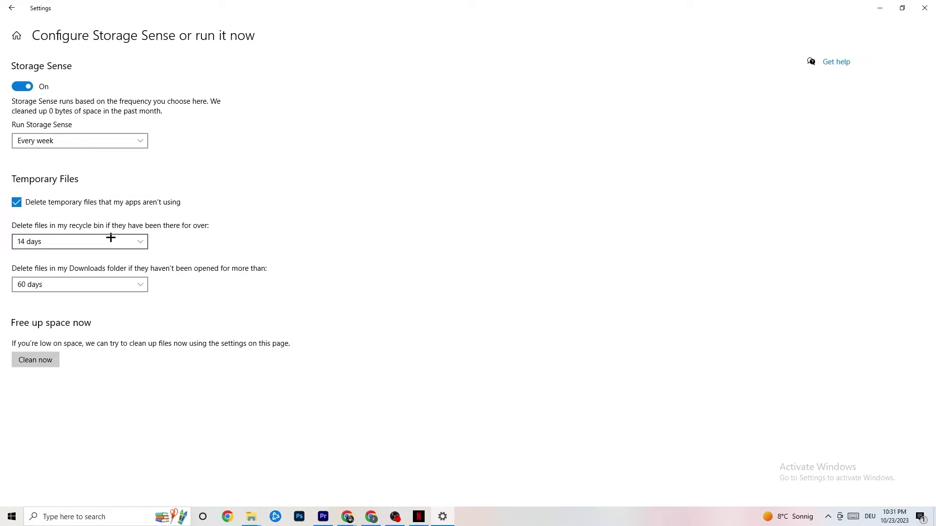
click(102, 286)
click(226, 270)
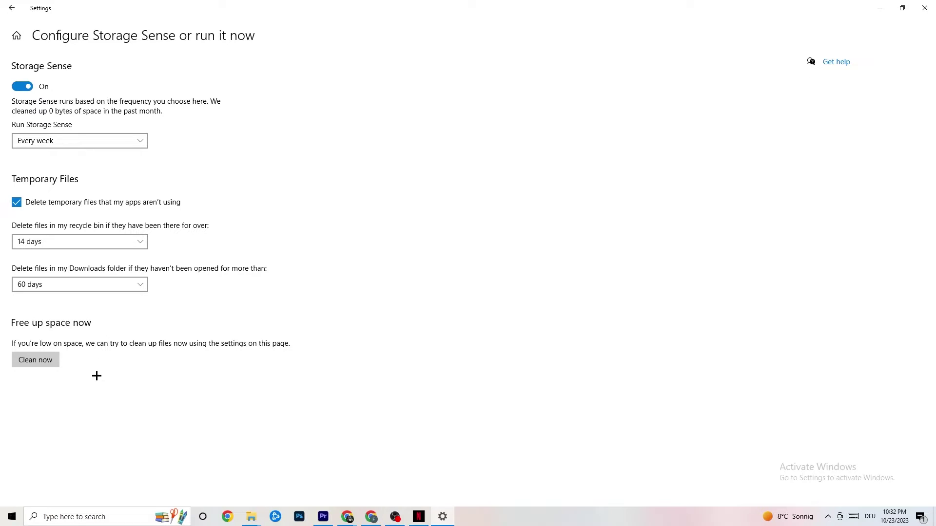
click(8, 4)
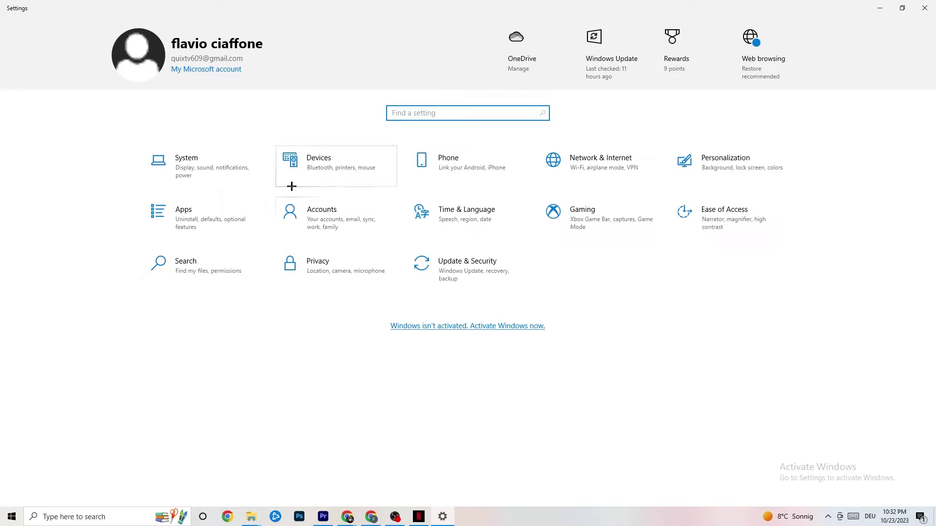
Go to Gaming > Captures, where background and audio recording are off.
click(623, 222)
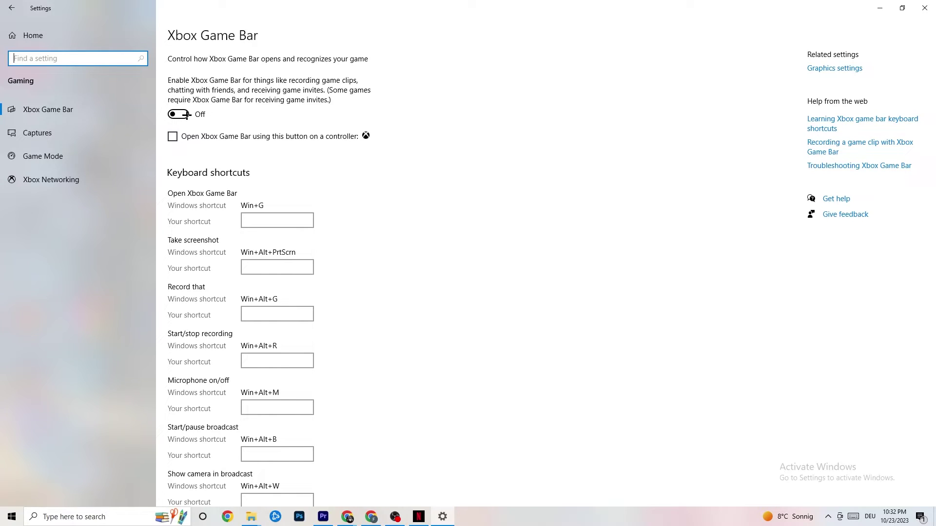
click(74, 133)
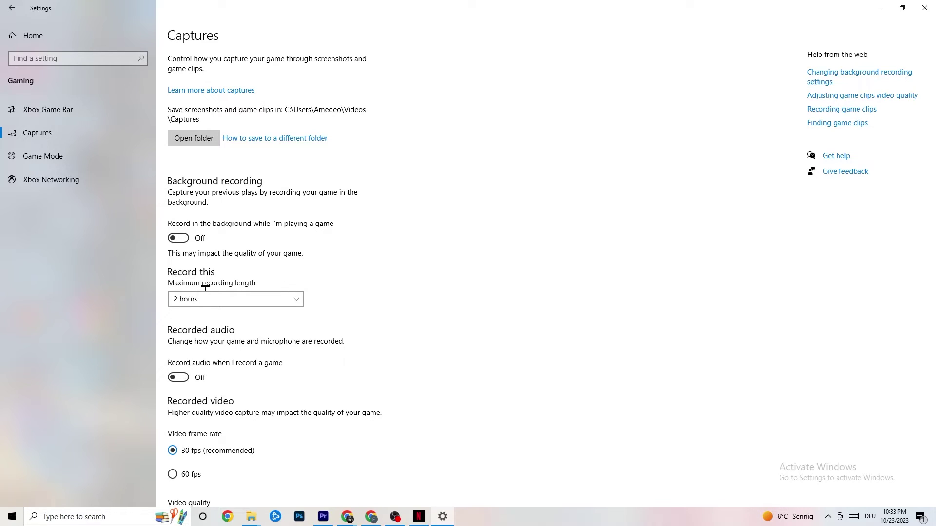
Verify the Game Mode toggle is On and go back to the Settings home.
click(84, 157)
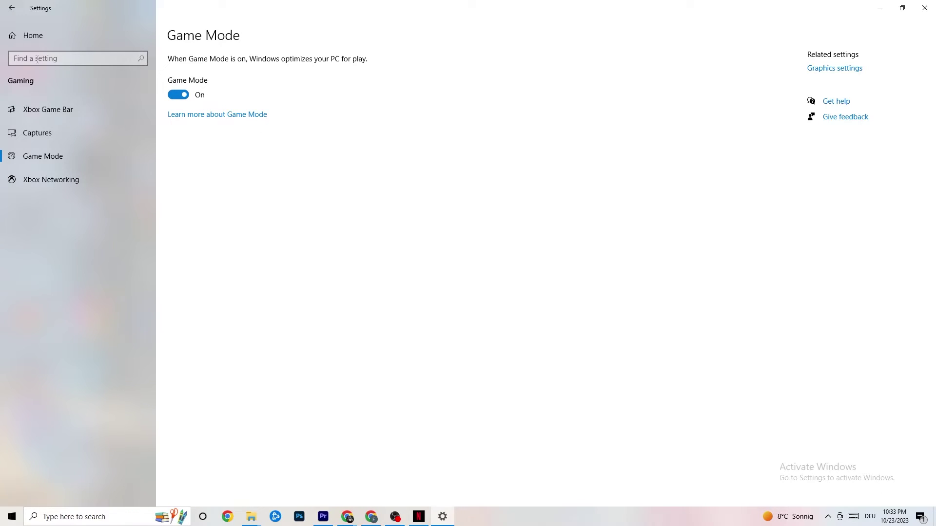
click(11, 7)
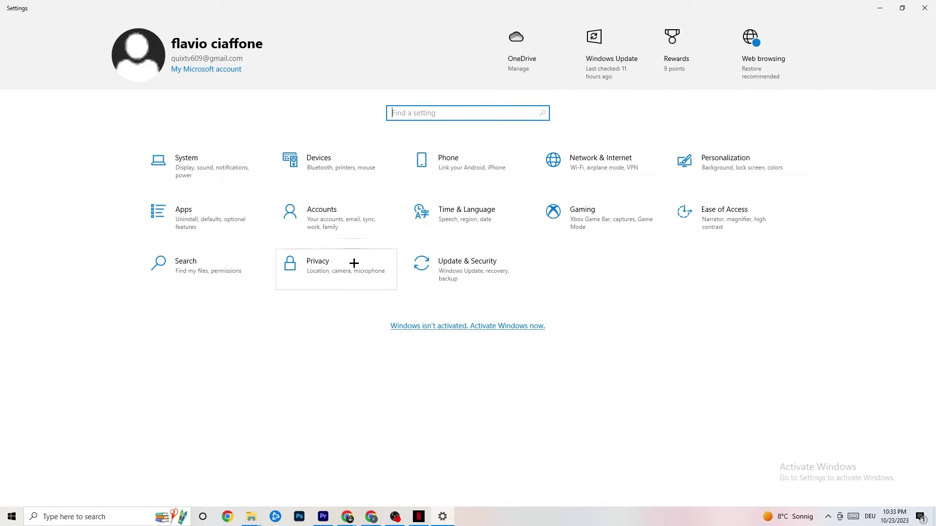
In Update & Security, look at Troubleshoot, then return to the up-to-date Windows Update page.
click(489, 279)
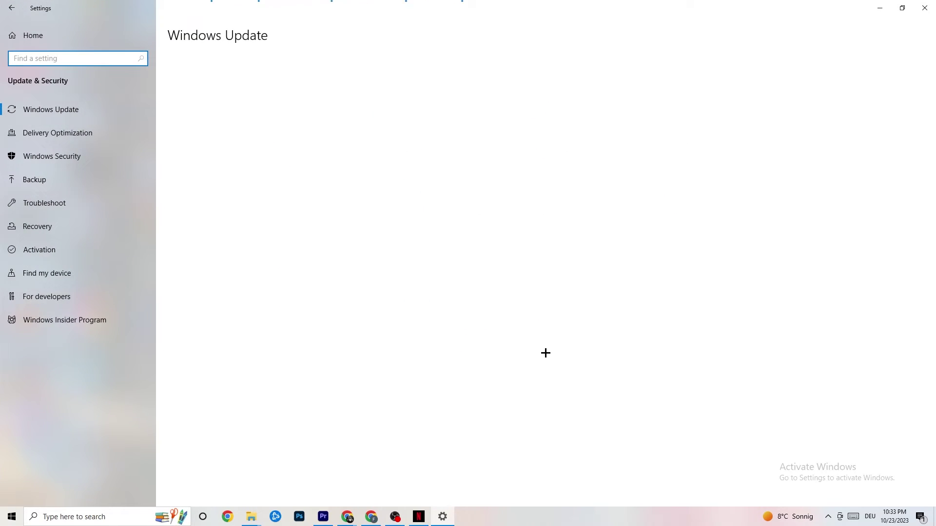
click(56, 196)
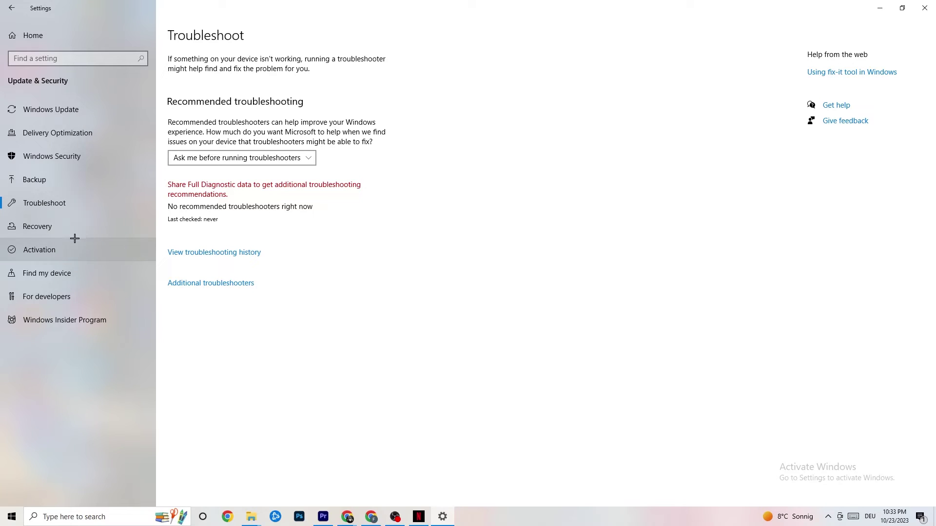
click(70, 111)
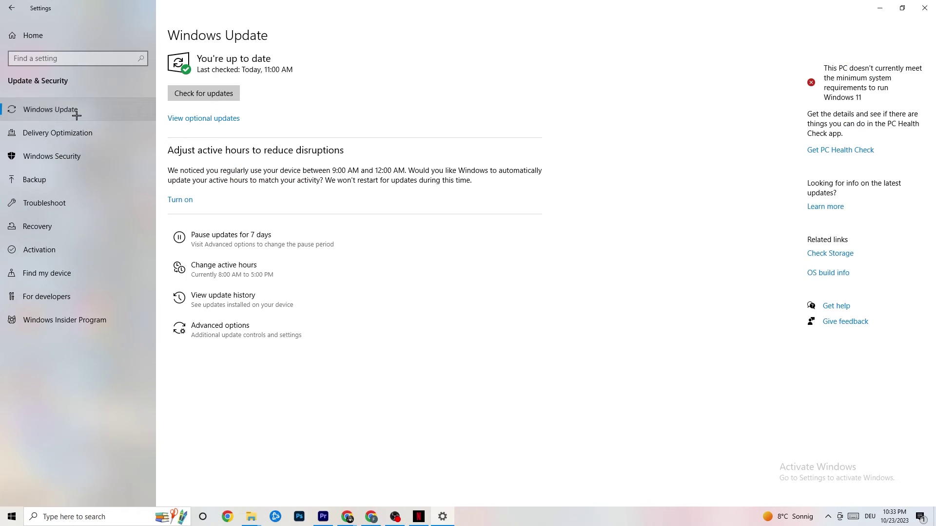